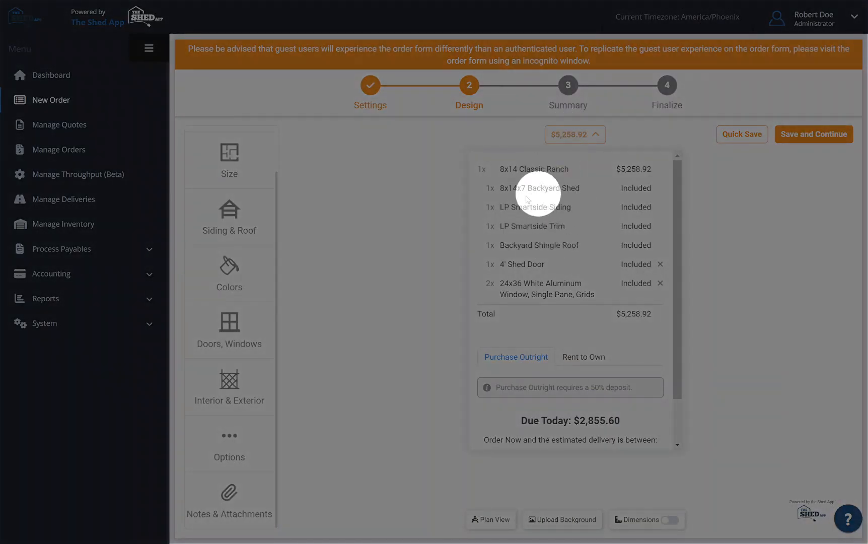
Remove the 24x36 White Aluminum windows from the shed order and view its Rent to Own payment terms.
click(660, 282)
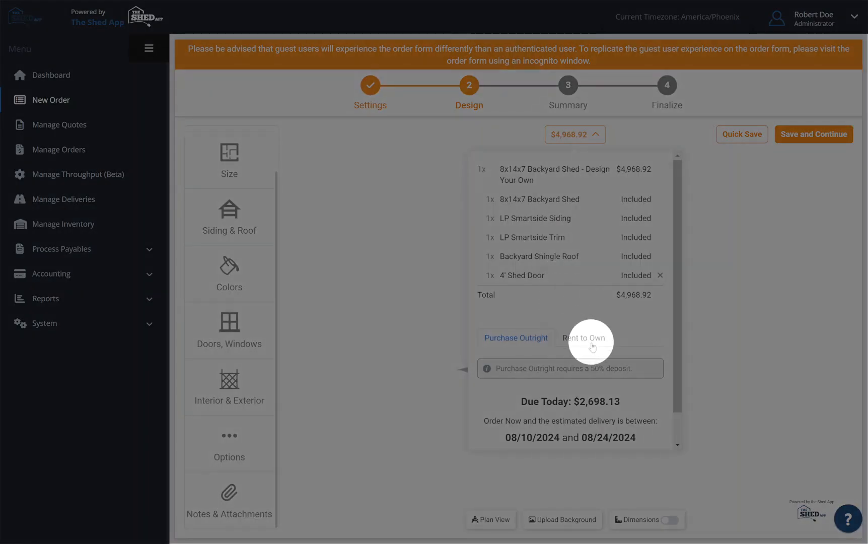
click(592, 343)
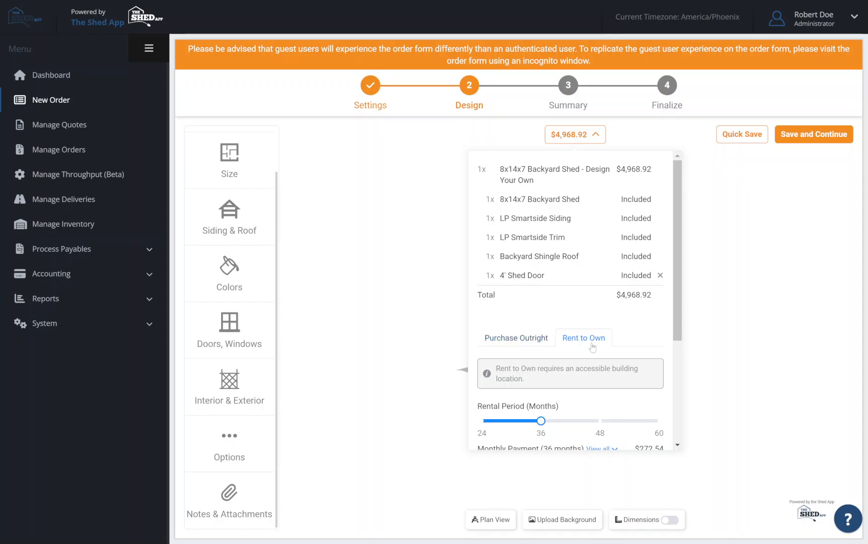
scroll(594, 346, down, 2)
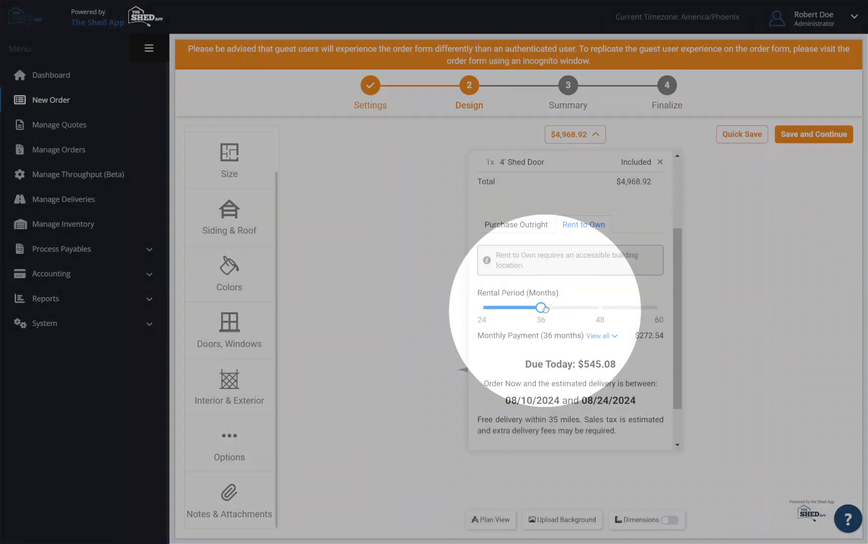
mouse_move(548, 309)
mouse_down()
mouse_move(635, 309)
mouse_move(550, 303)
mouse_up()
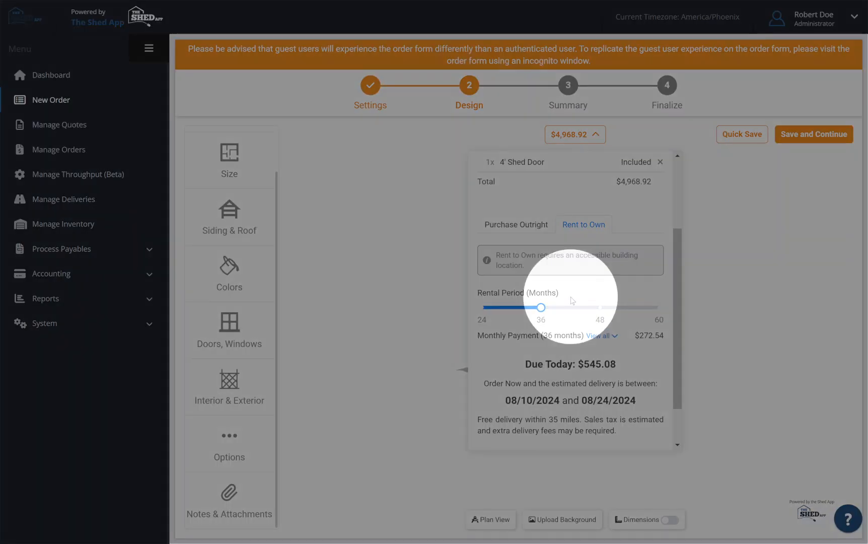
click(596, 135)
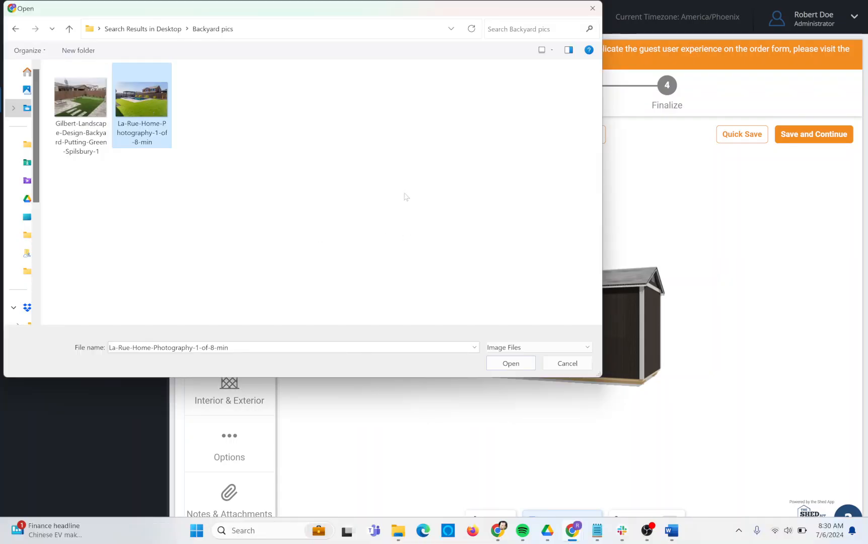
Load the La-Rue-Home-Photography-1-of-8-min picture as the design background and adjust the shed's placement on it.
click(511, 363)
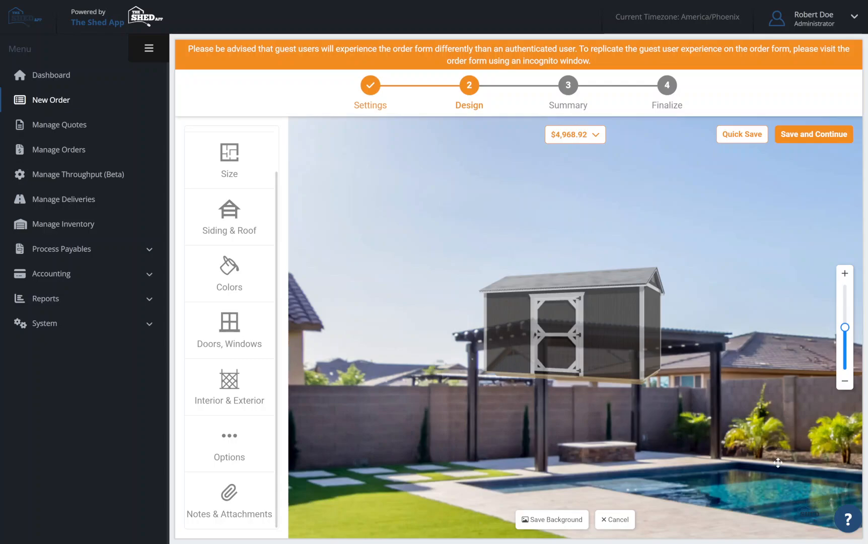
drag(778, 462, 364, 320)
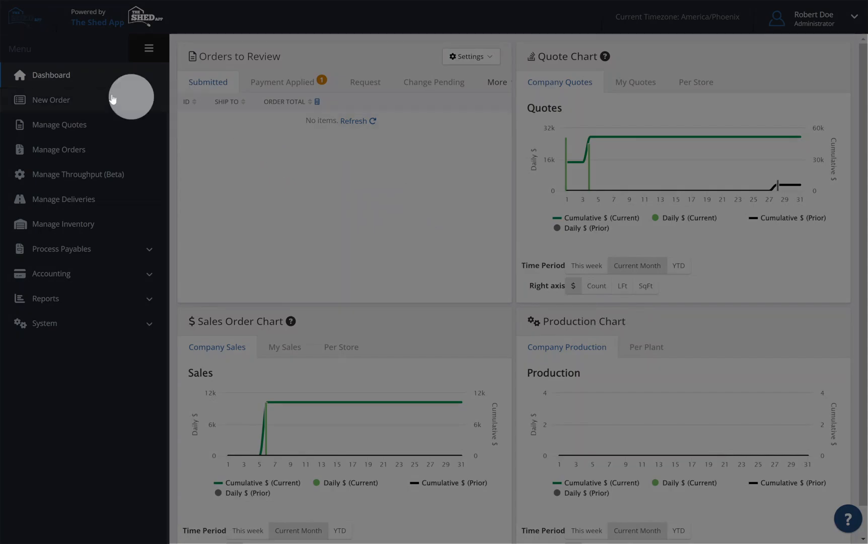
Start a new order and look through the Design Your Own and Building Designs categories in grid and list layouts.
click(57, 102)
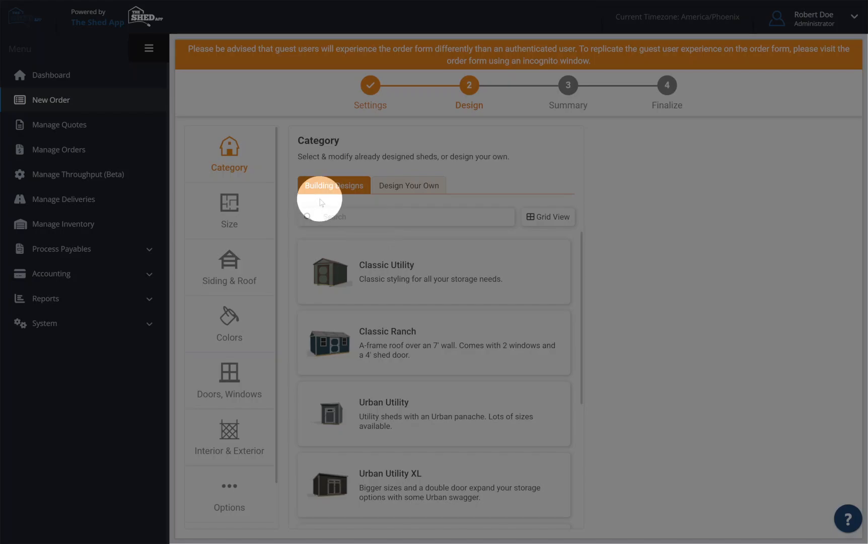
click(409, 186)
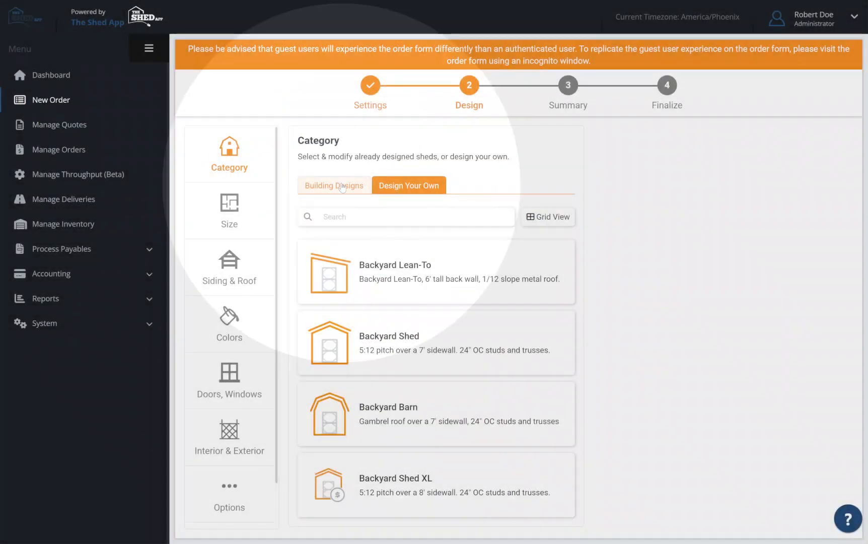
click(343, 186)
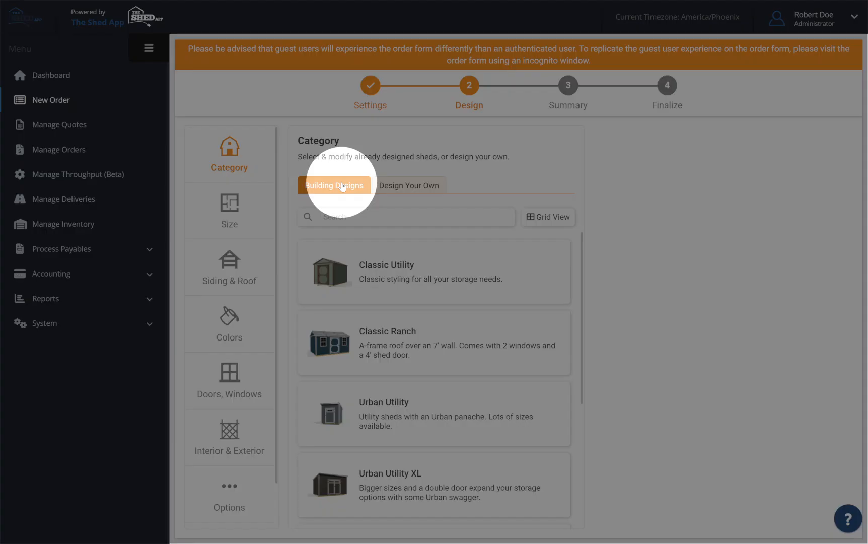
click(553, 221)
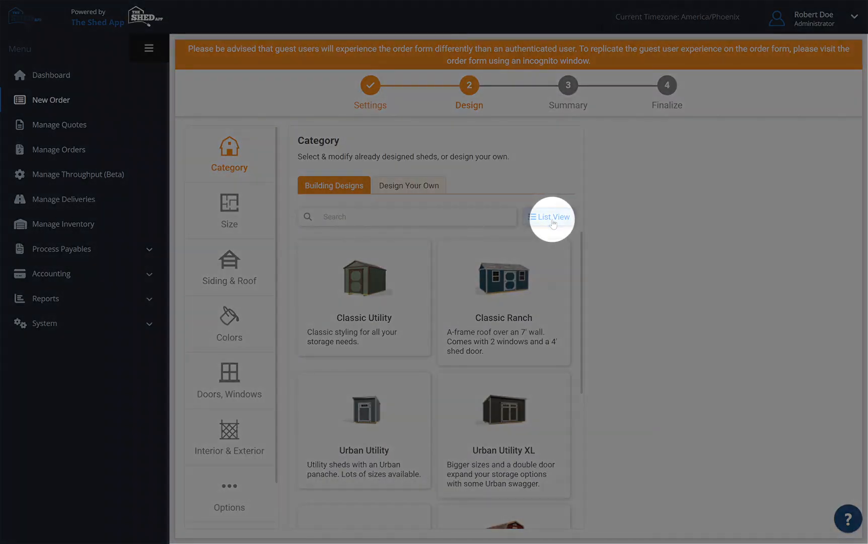
click(552, 217)
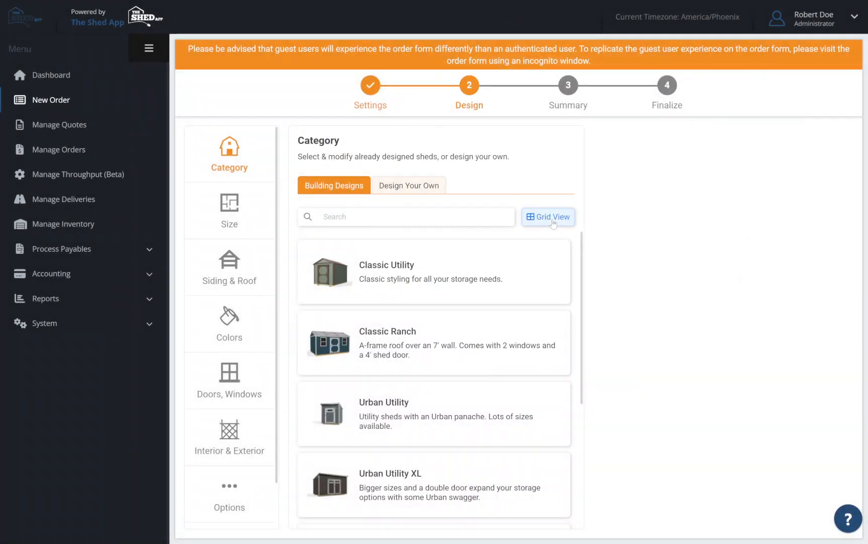
Search the building designs for "classic" and choose the Classic Ranch.
click(417, 217)
text(classic)
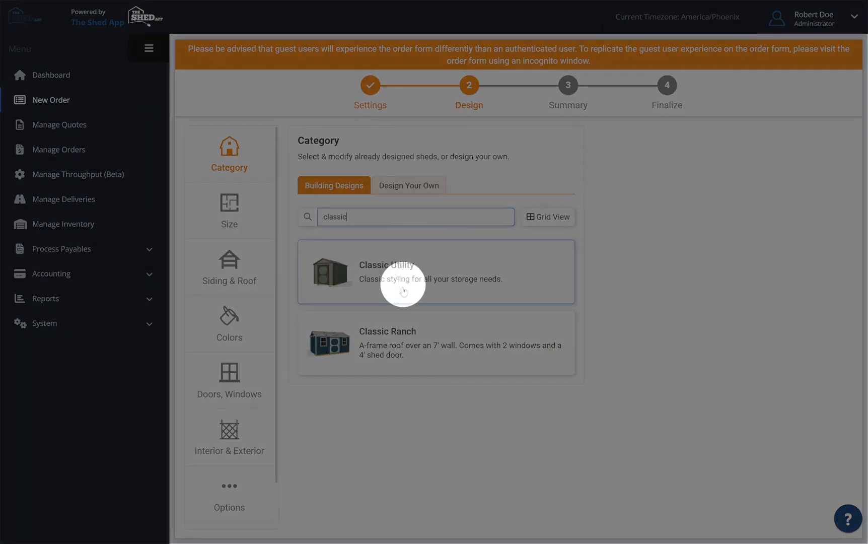
click(402, 348)
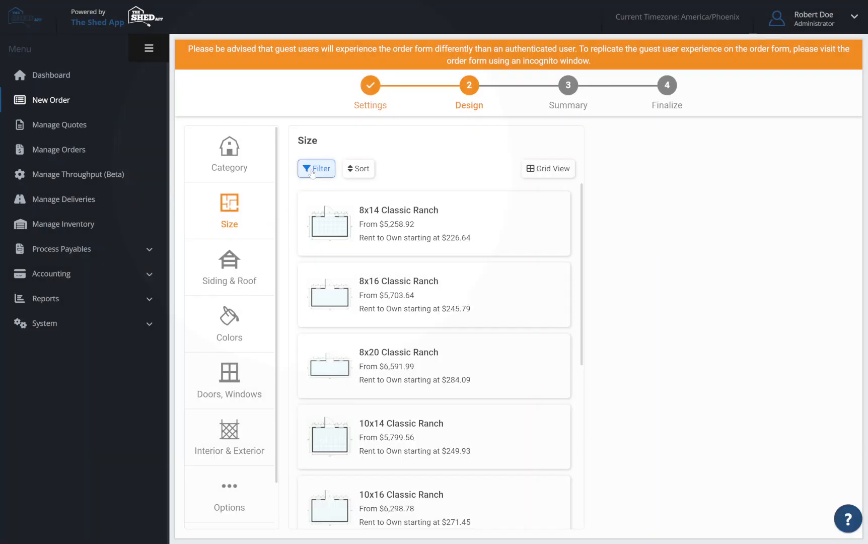
Filter the Classic Ranch sizes to a width of 8 ft.
click(316, 169)
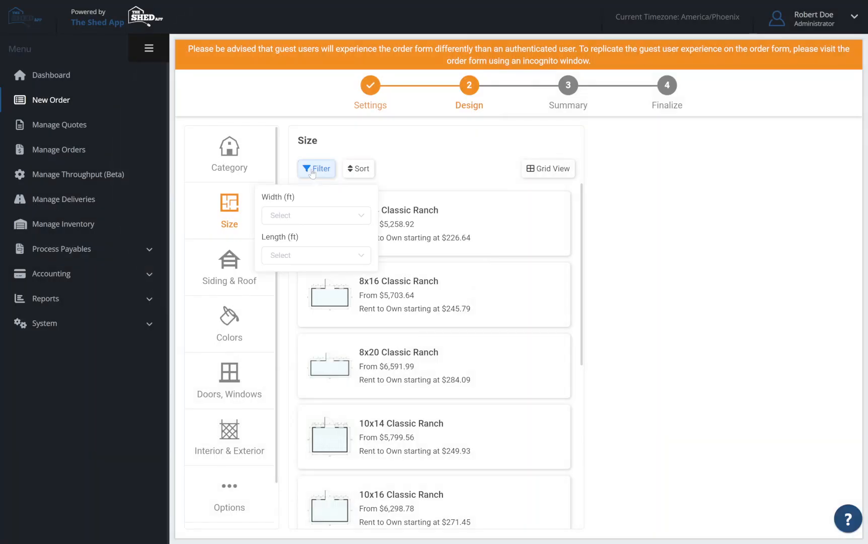
click(321, 218)
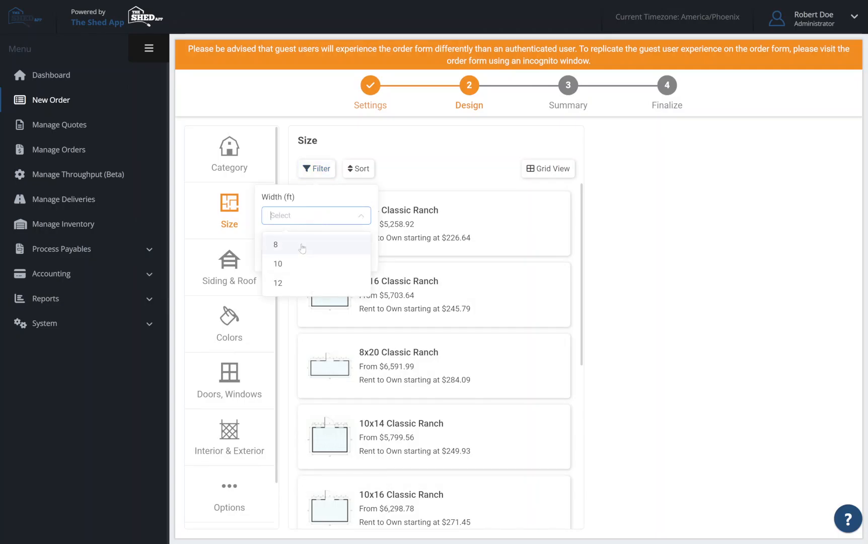
click(303, 246)
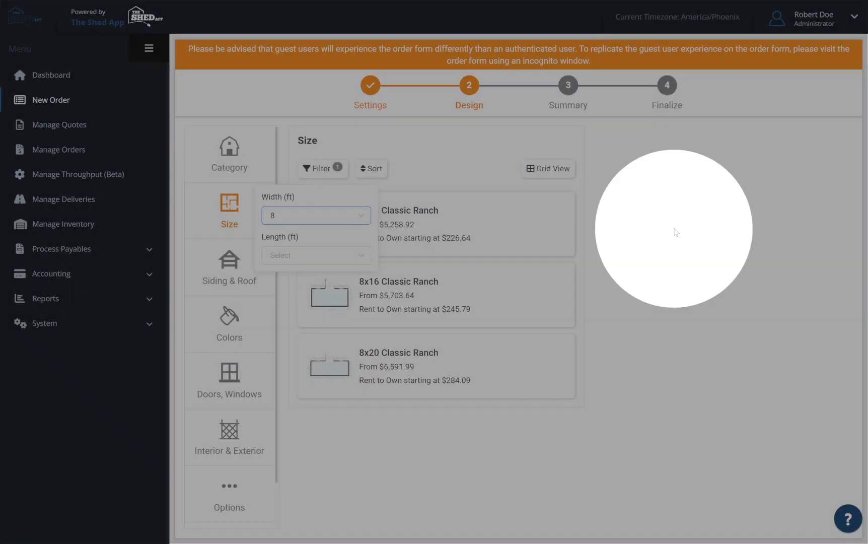
click(676, 232)
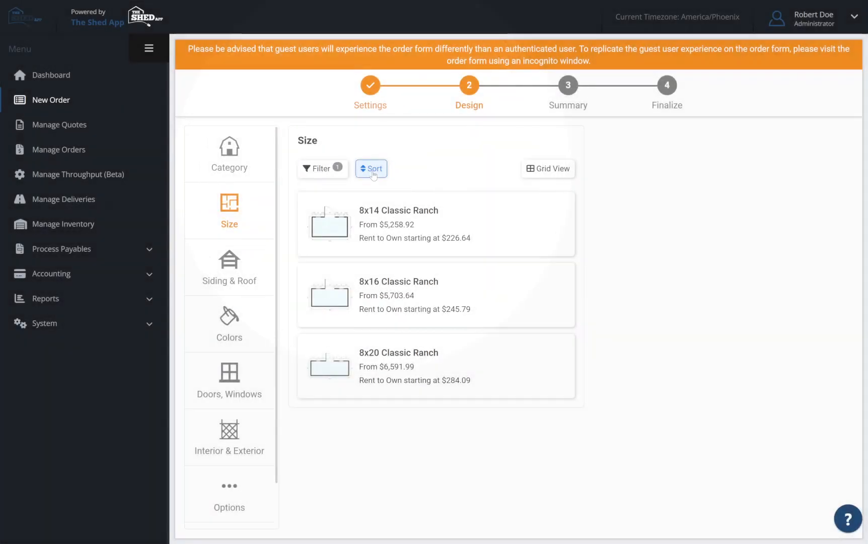
Check the price sorting options, select the 8x14 Classic Ranch and load it in 3D.
click(372, 171)
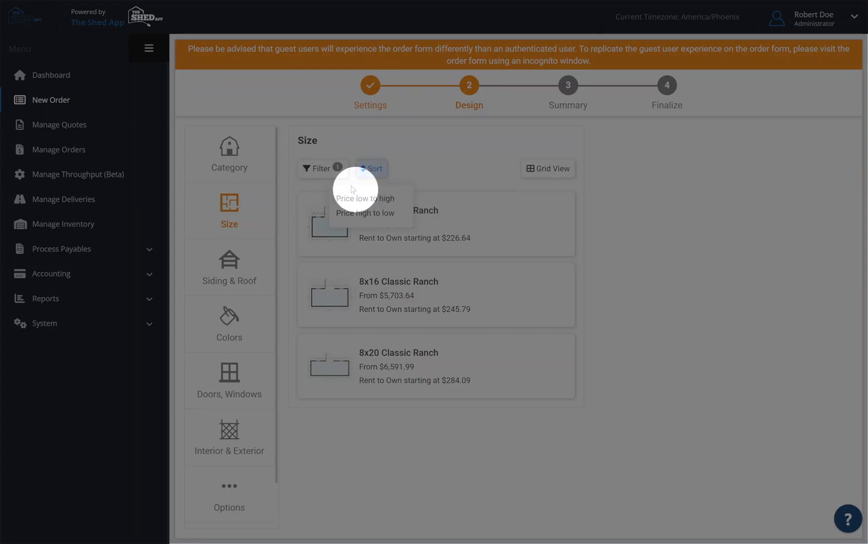
click(405, 222)
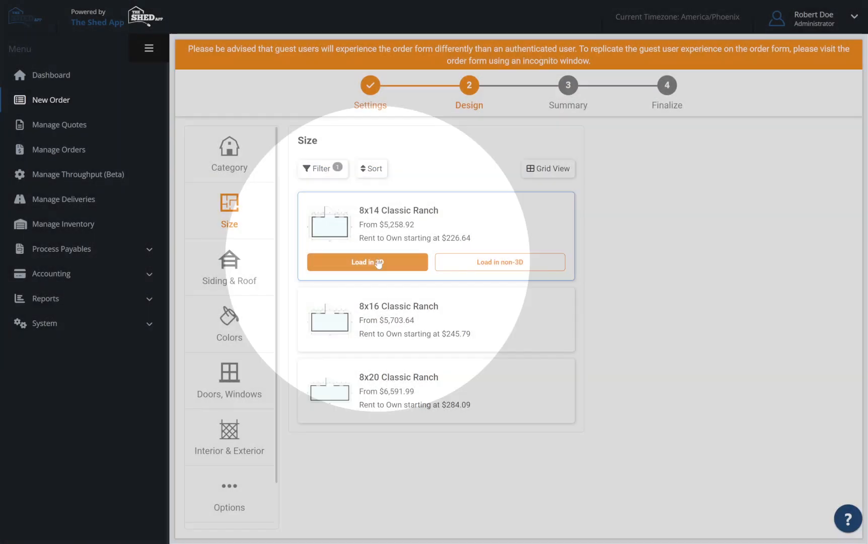
click(379, 263)
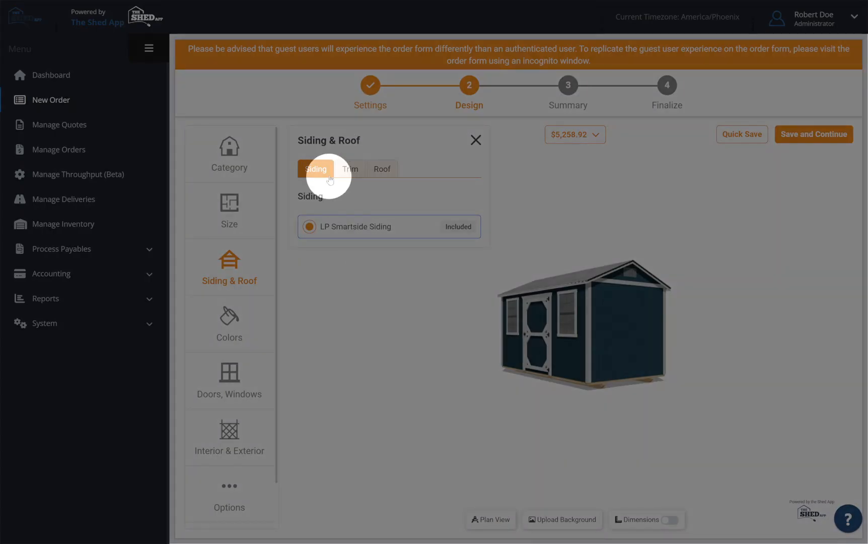
Review the trim and roof options available for the shed.
click(350, 170)
click(384, 171)
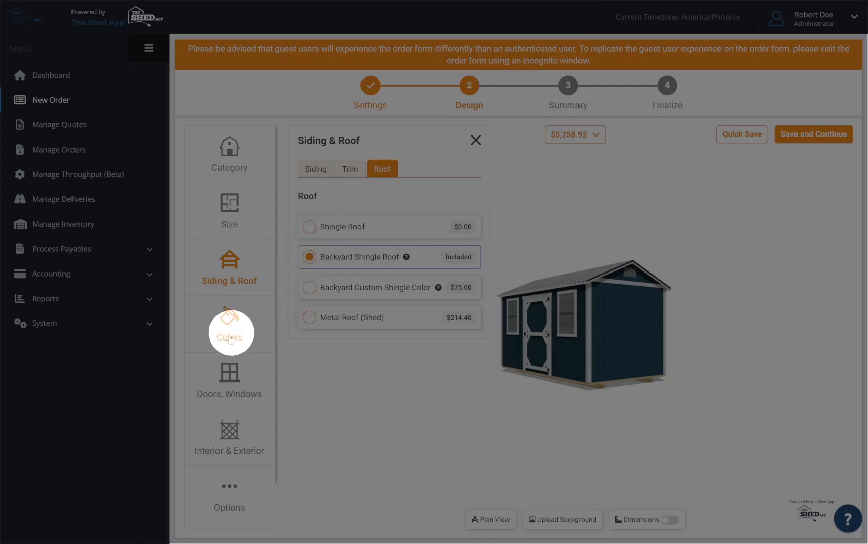
Search the siding colors for "red" and clear the search.
click(229, 338)
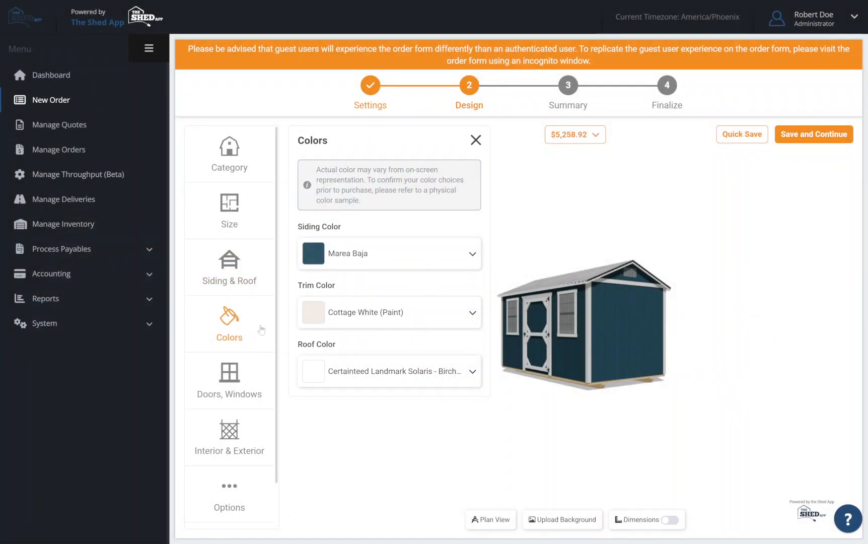
click(320, 324)
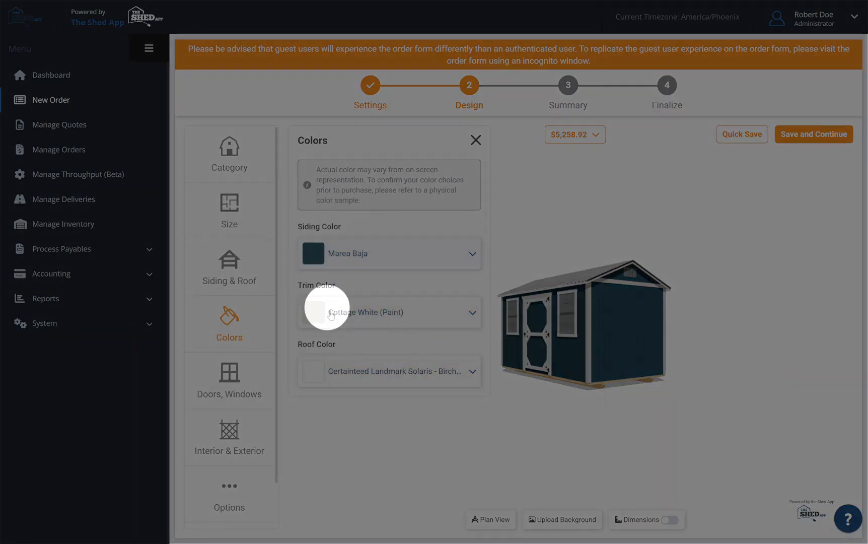
click(359, 265)
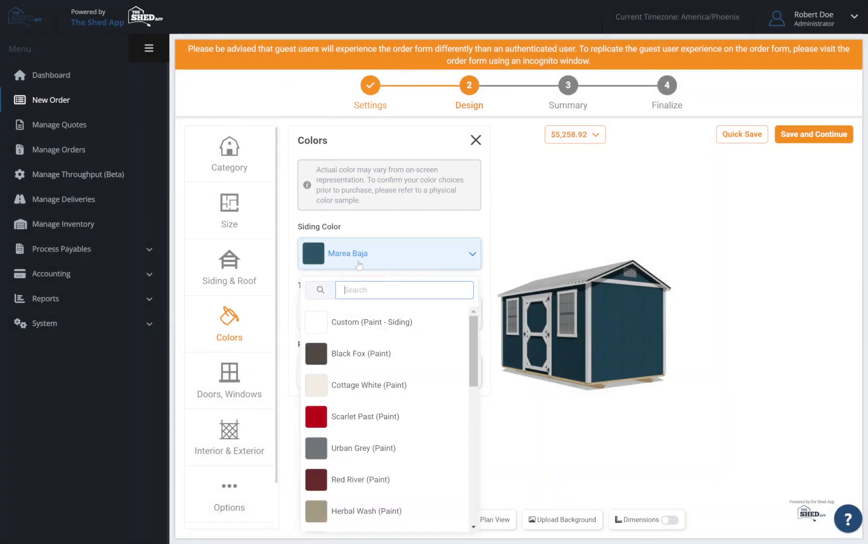
text(red)
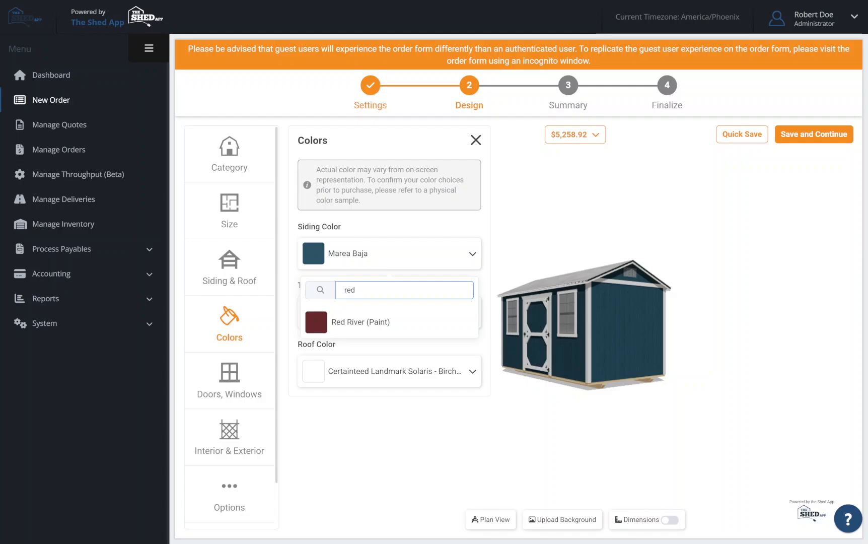
key(BackSpace)
key(BackSpace)
key(BackSpace)
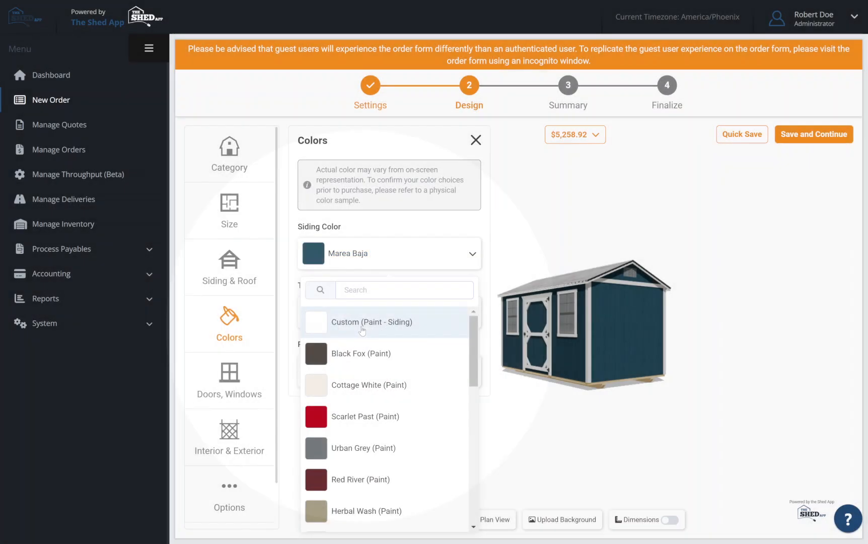
Apply a custom teal siding paint color, #008080, to the shed.
click(362, 330)
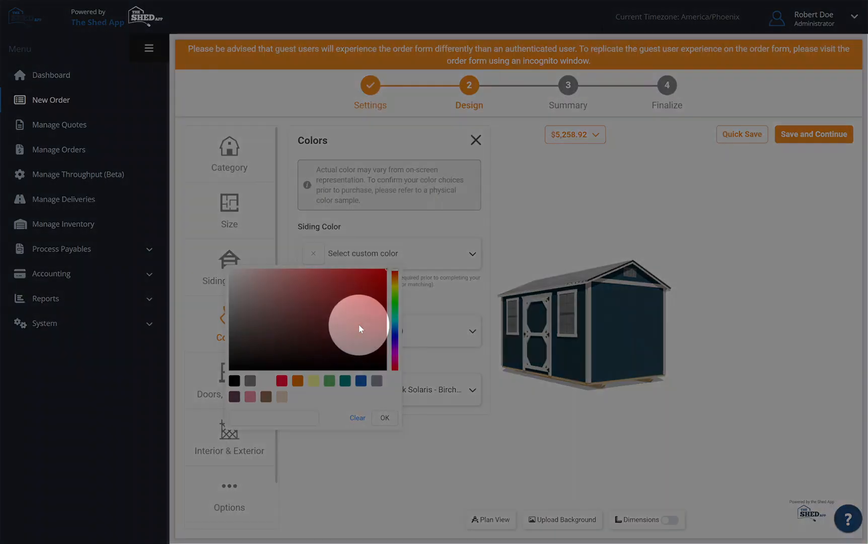
click(345, 381)
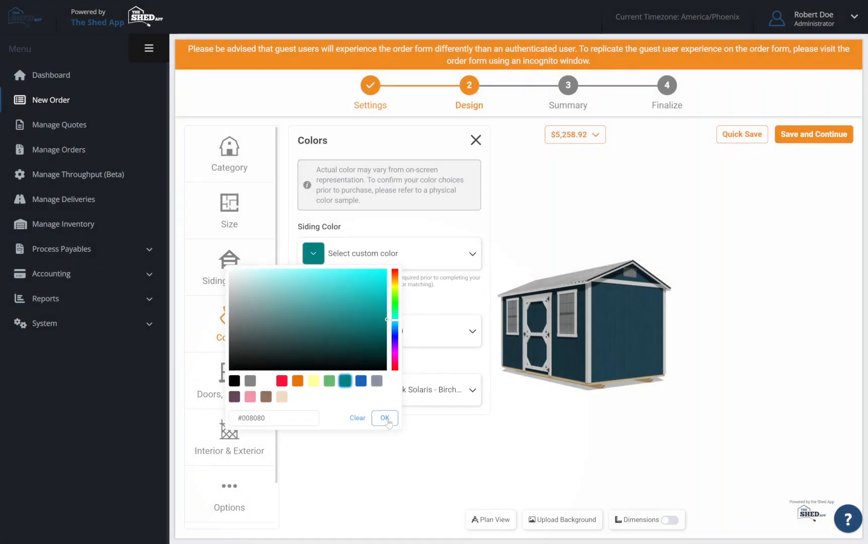
click(385, 417)
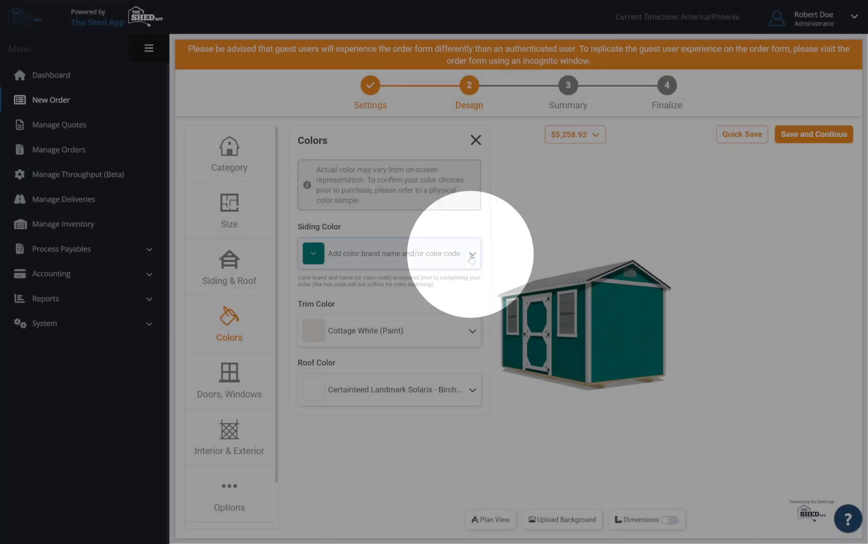
Set the shed's siding color to Black Fox (Paint).
click(471, 256)
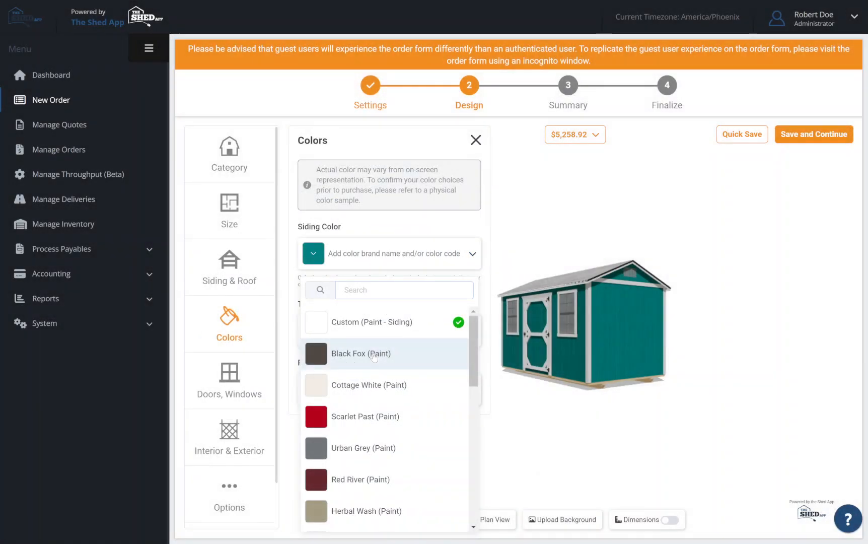
click(376, 352)
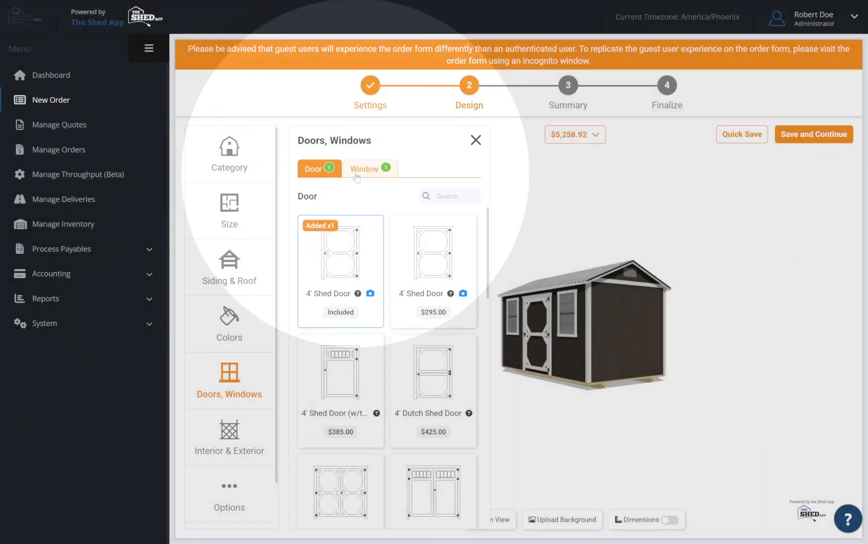
Review the window choices and the Interior & Exterior add-on categories for the shed.
click(357, 172)
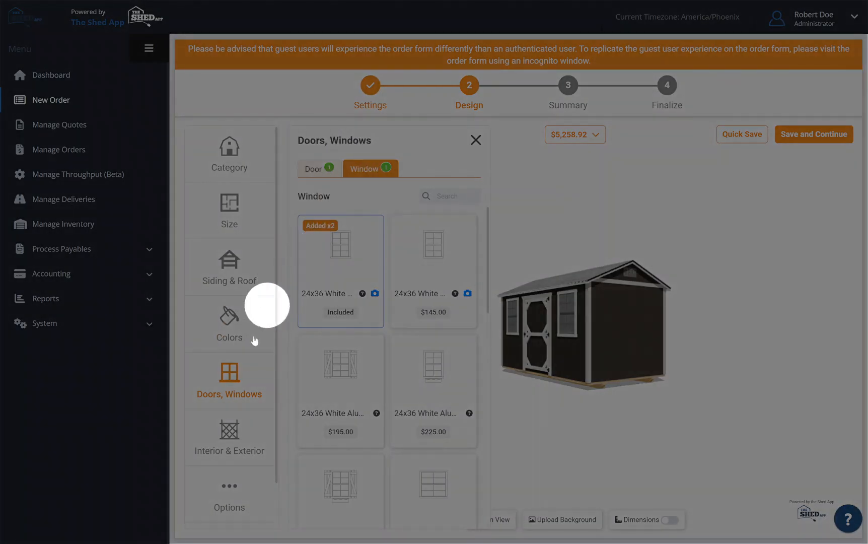
click(233, 432)
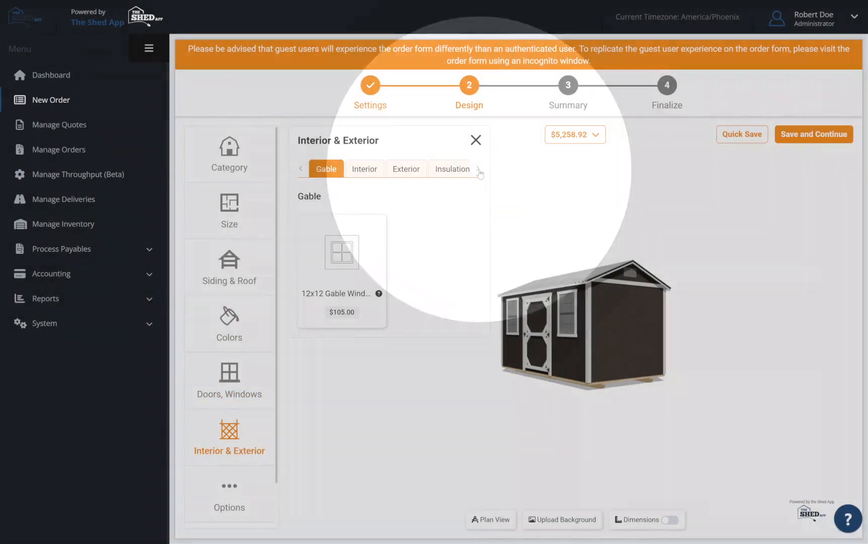
click(479, 169)
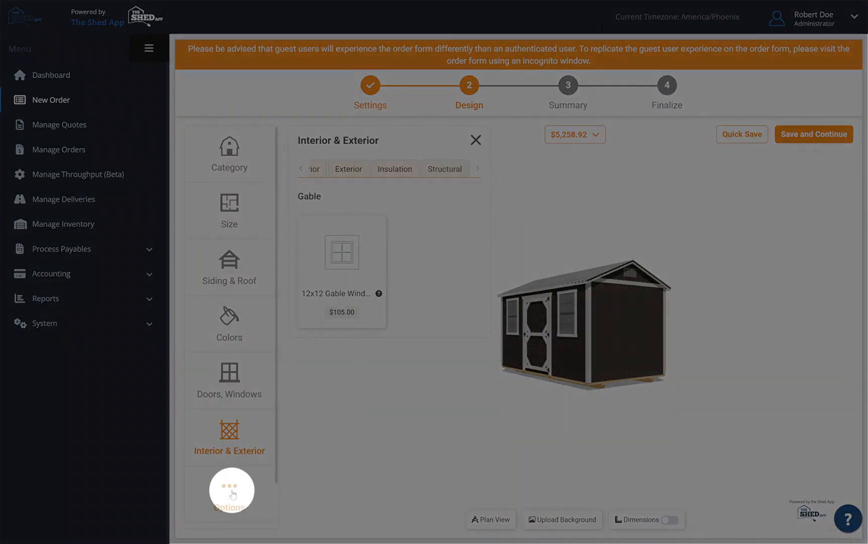
Review the miscellaneous order options and the Notes & Attachments section for the shed.
click(231, 493)
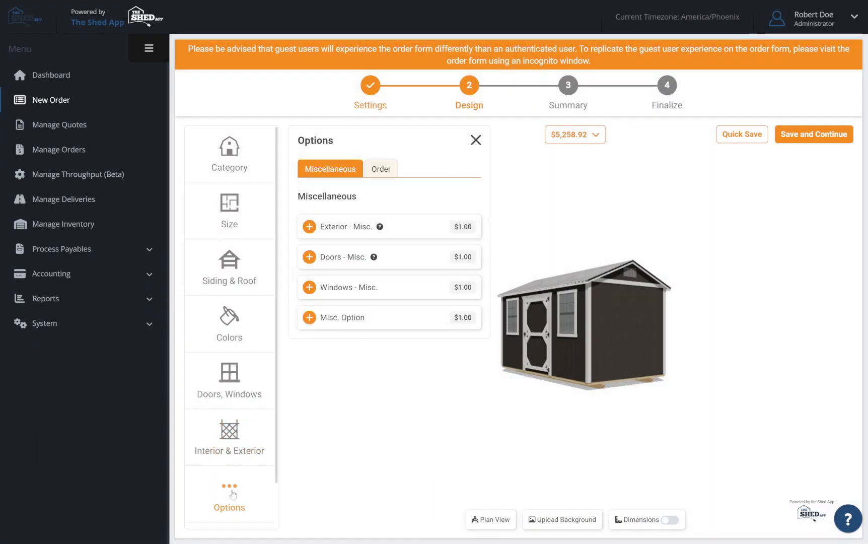
scroll(254, 328, down, 2)
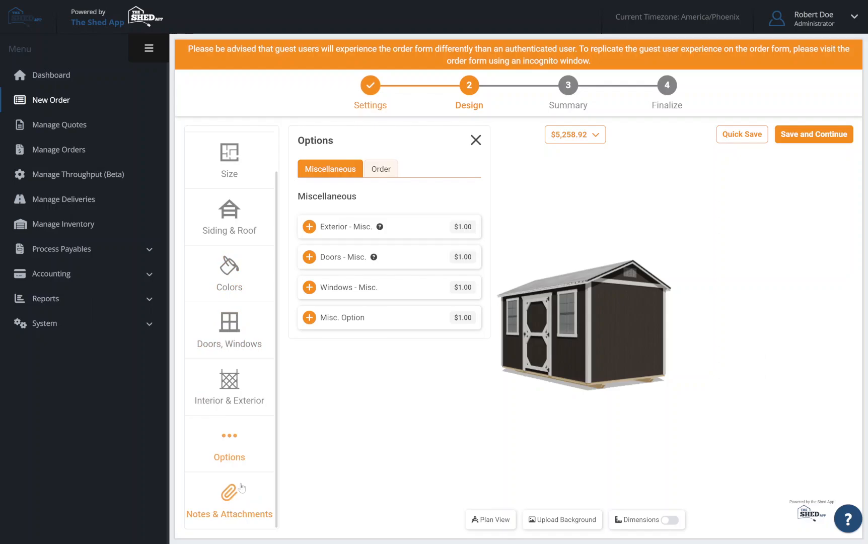
click(241, 489)
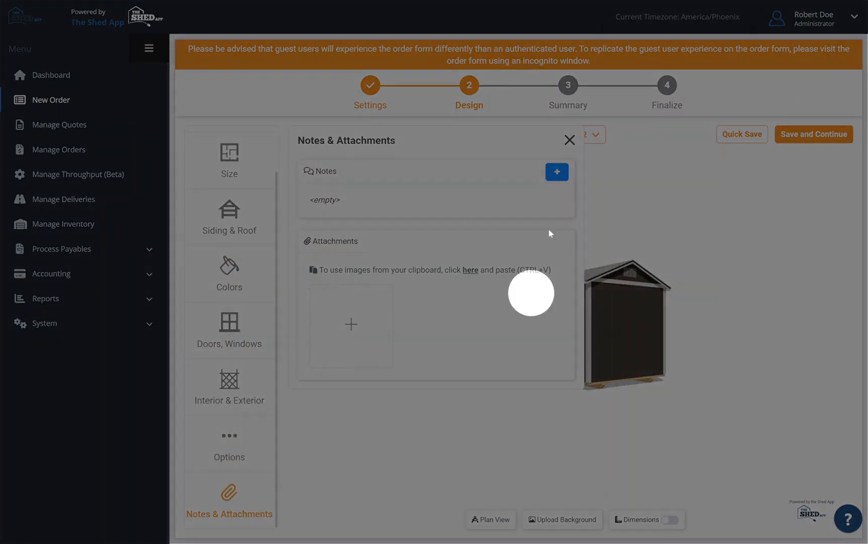
click(570, 141)
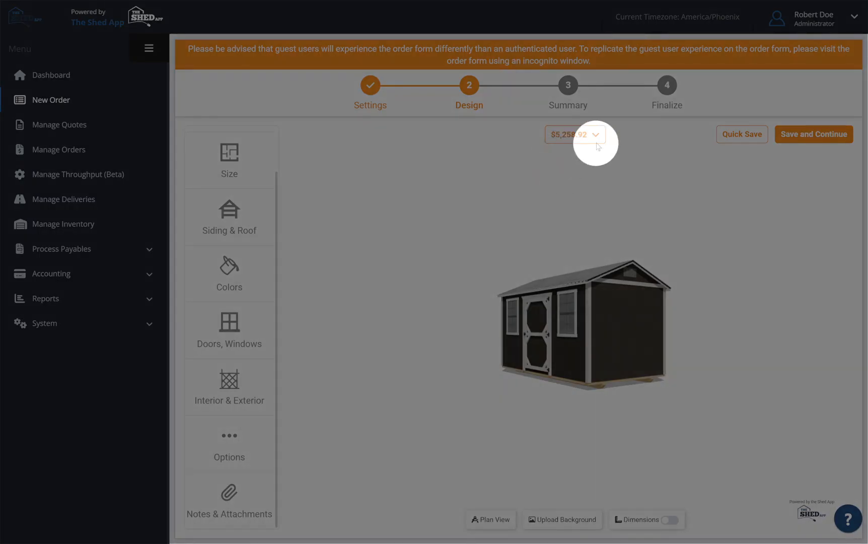
Remove both 24x36 White Aluminum single-pane windows from the order's itemized price breakdown.
click(597, 136)
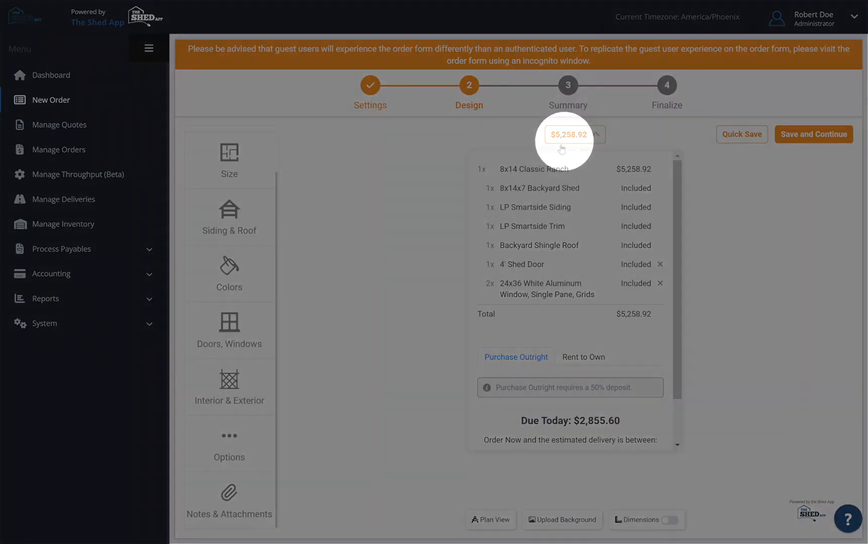
click(661, 284)
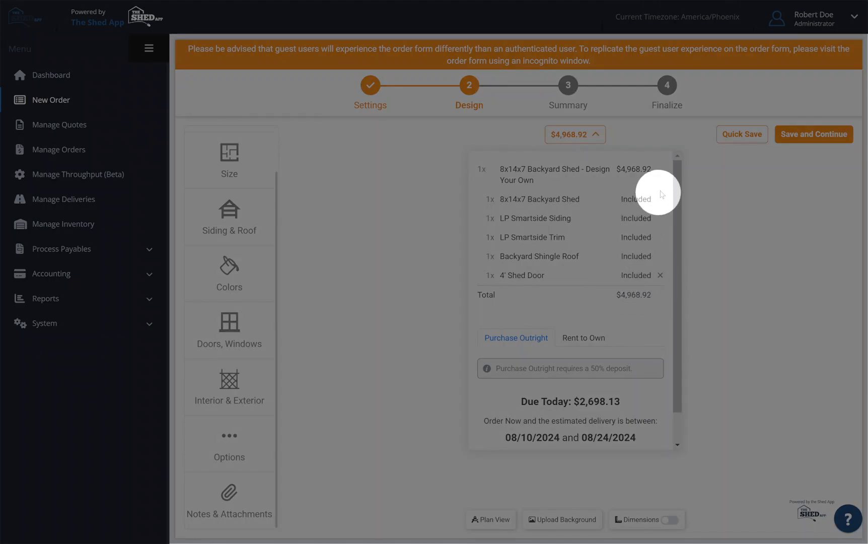
click(597, 136)
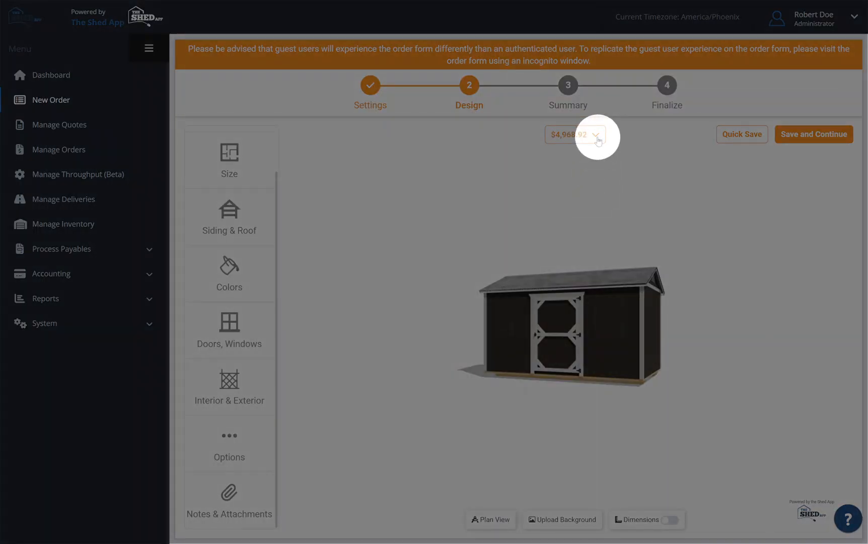
Review the Rent to Own rental period and monthly payments in the price breakdown, and return to Purchase Outright.
click(596, 136)
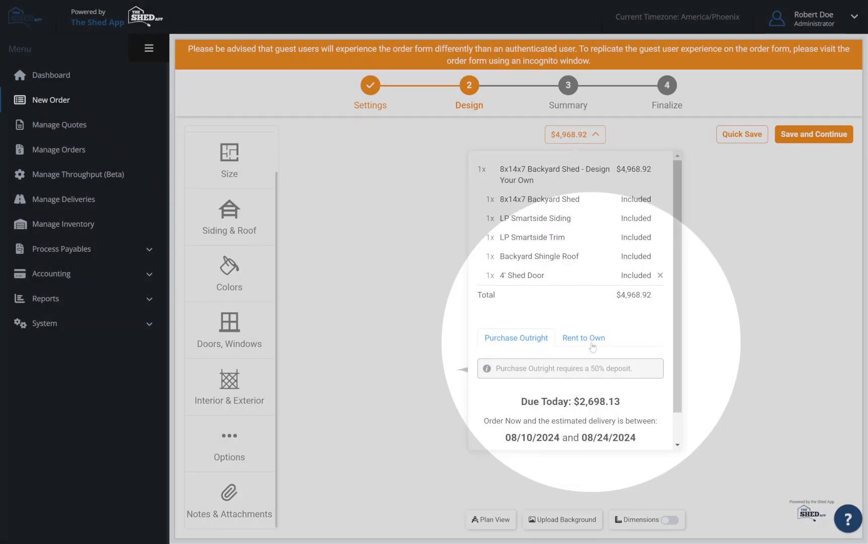
click(593, 346)
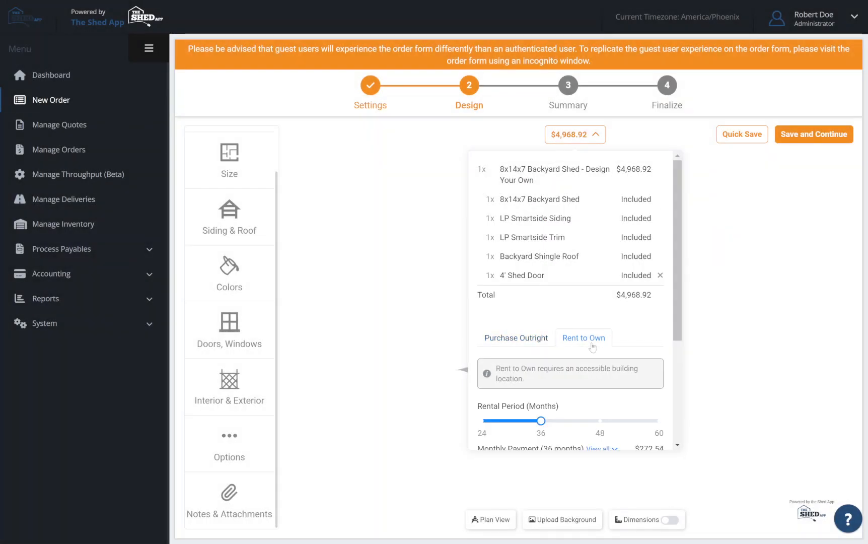
scroll(592, 346, down, 3)
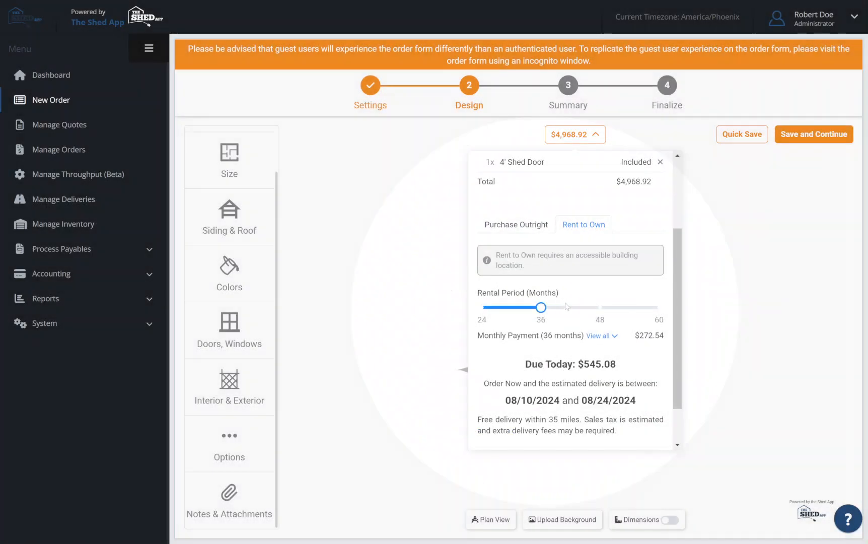
mouse_move(541, 307)
mouse_down()
mouse_move(660, 307)
mouse_move(550, 302)
mouse_up()
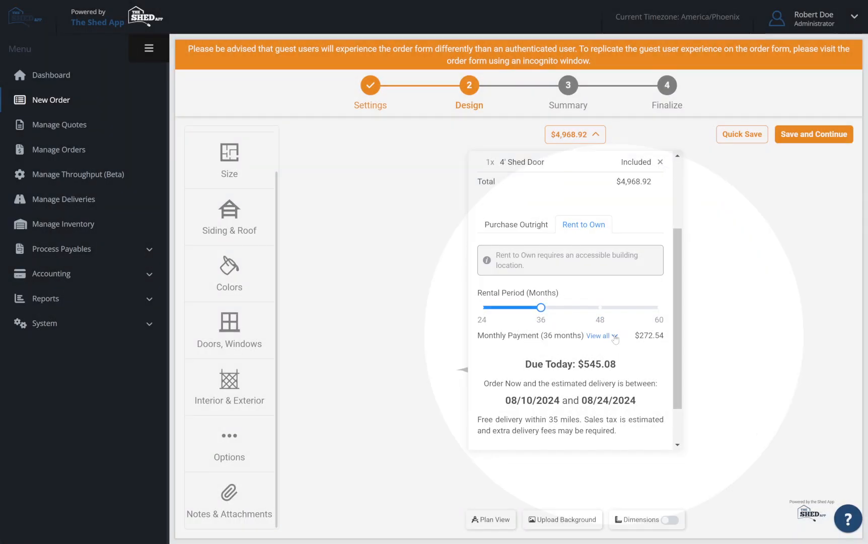
click(614, 336)
click(617, 337)
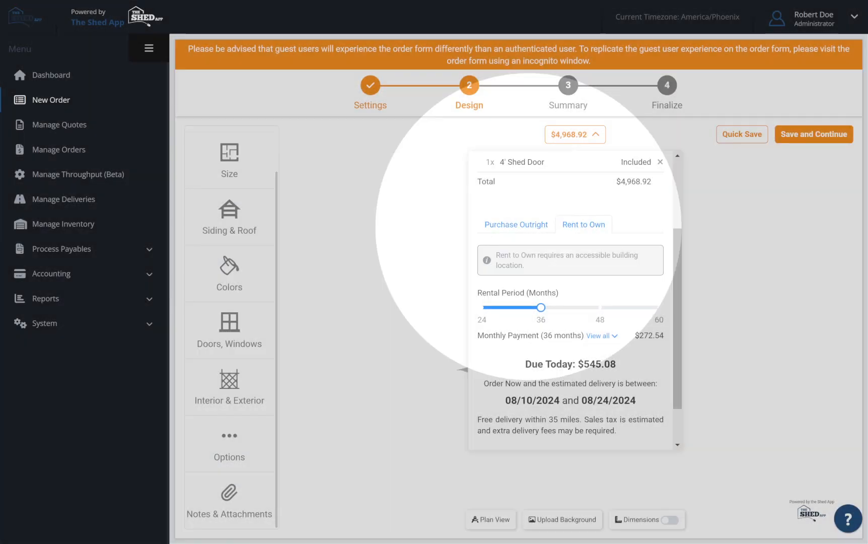
click(538, 232)
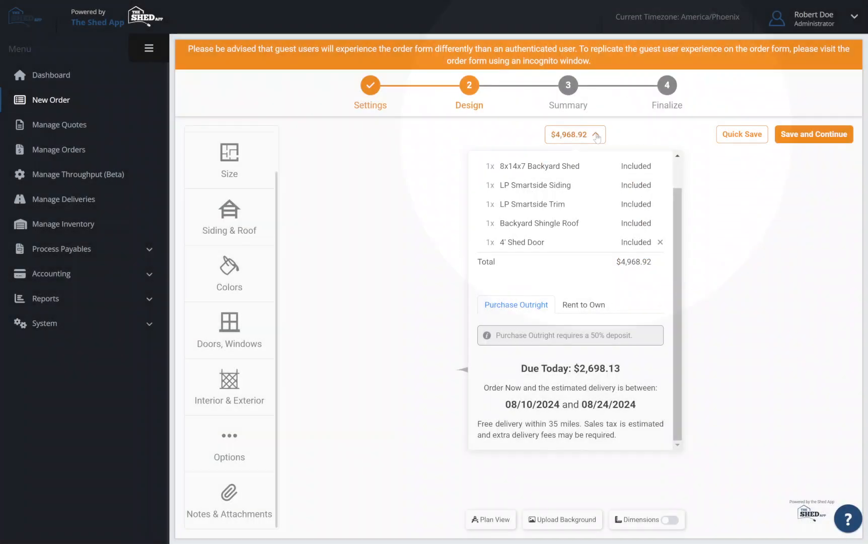
click(597, 136)
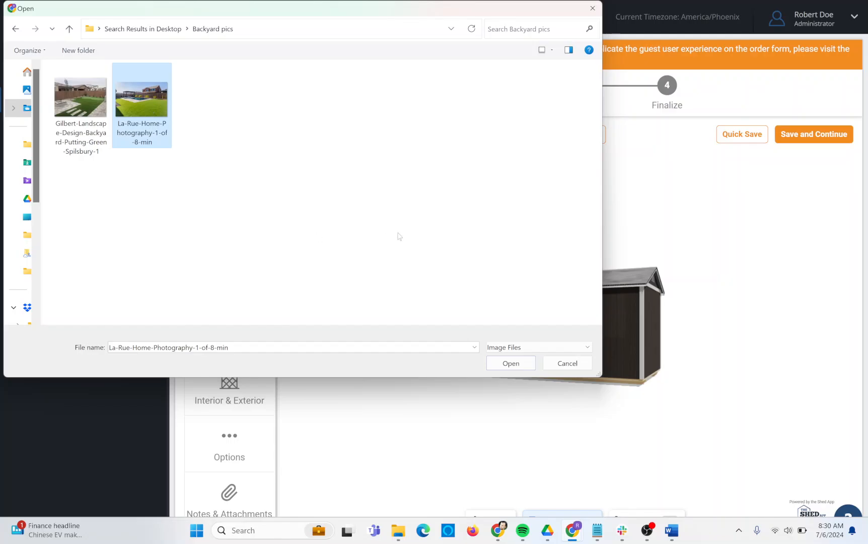
Upload the La-Rue-Home-Photography-1-of-8-min photo as background, scale and position it so the shed stands on the lawn, and save it.
click(511, 363)
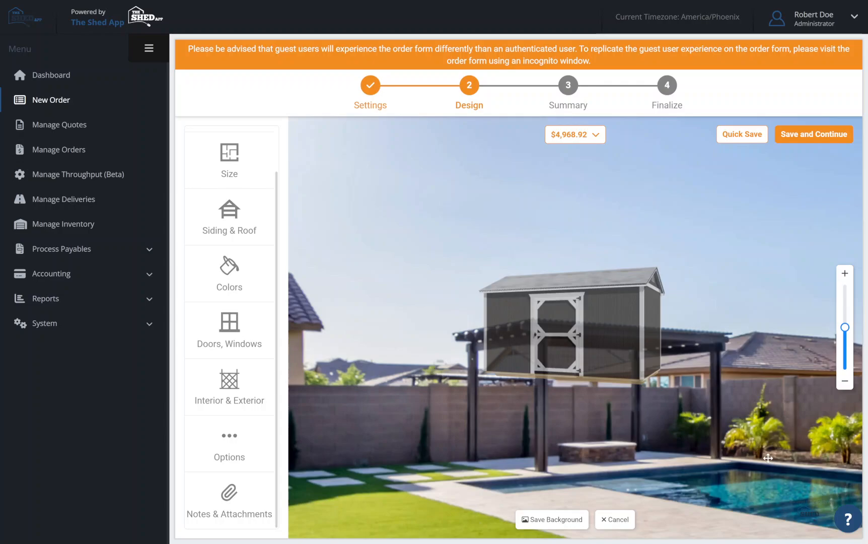
drag(779, 463, 462, 365)
drag(682, 417, 486, 427)
drag(840, 327, 843, 341)
drag(587, 421, 670, 419)
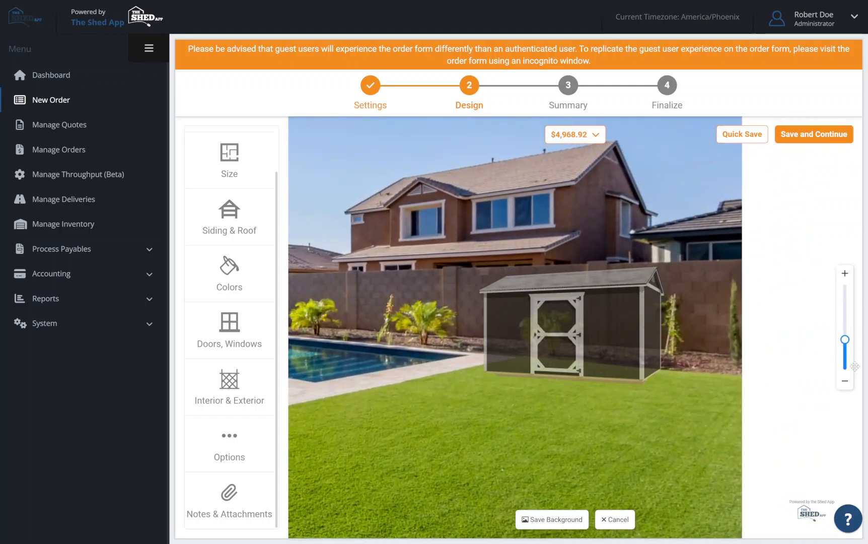
drag(845, 339, 845, 344)
drag(618, 426, 655, 414)
click(553, 519)
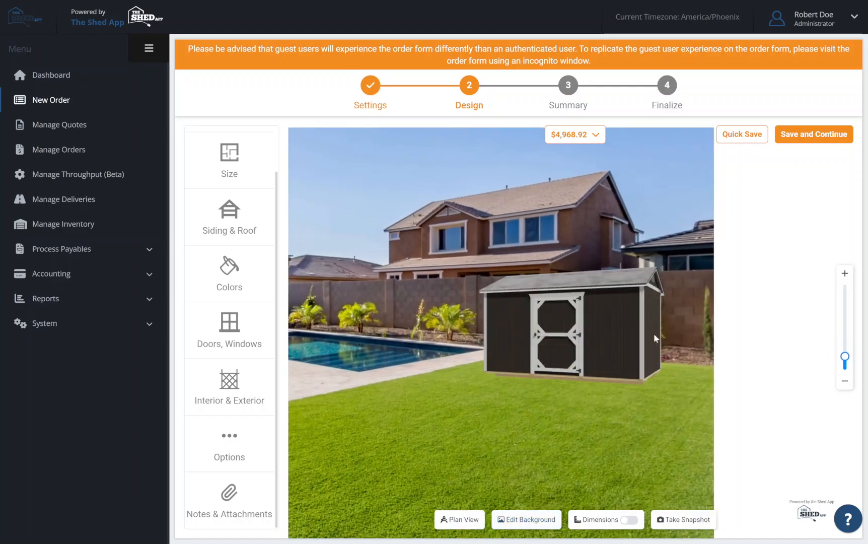
Rotate the shed to show its gable end, save the readjusted background, and take a snapshot of the scene.
drag(634, 355, 617, 353)
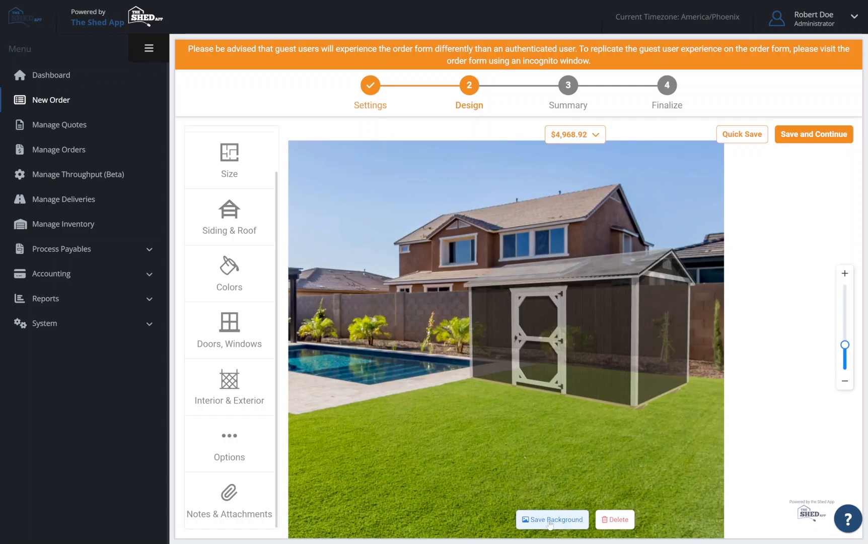
click(551, 521)
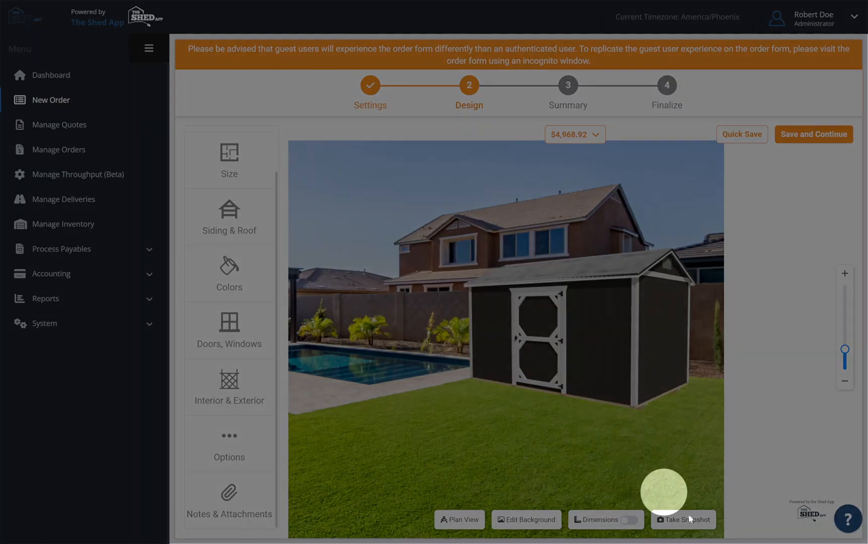
click(690, 520)
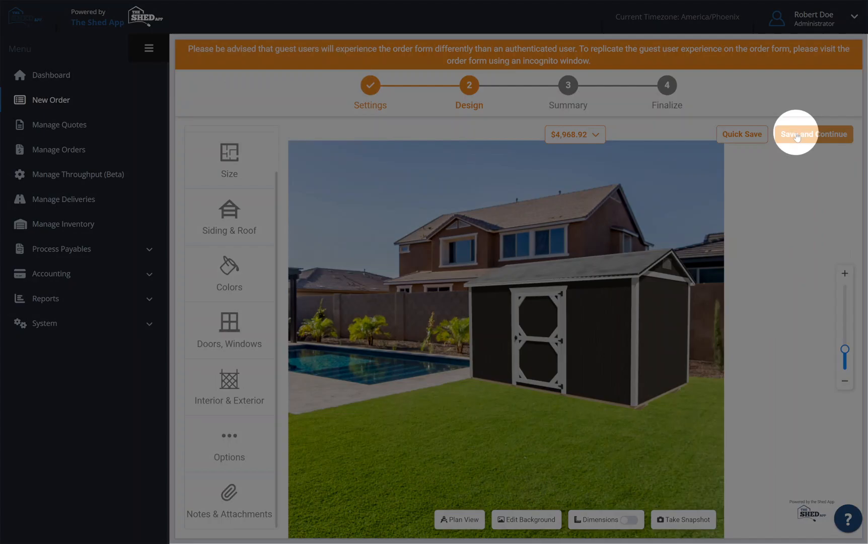
Save the design under an existing contact found by name, loading the contact's details, and continue to the order summary.
click(798, 135)
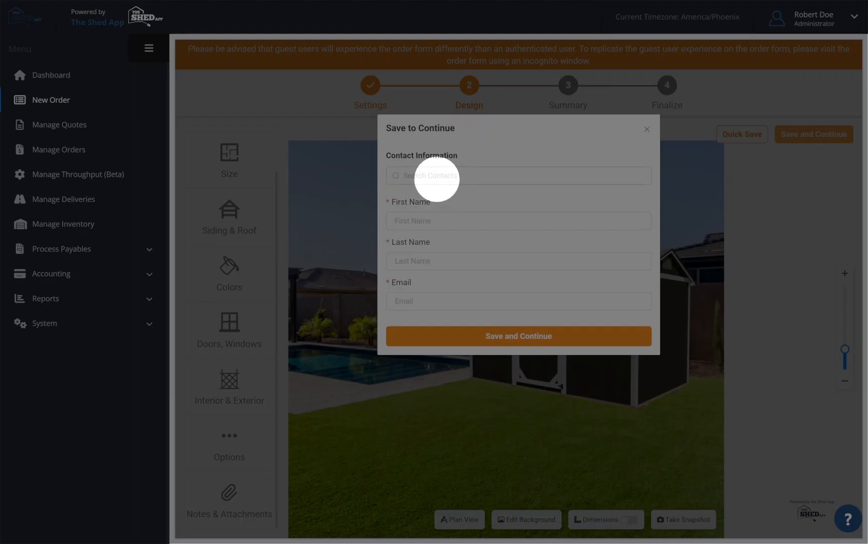
click(437, 176)
text(ayn rand)
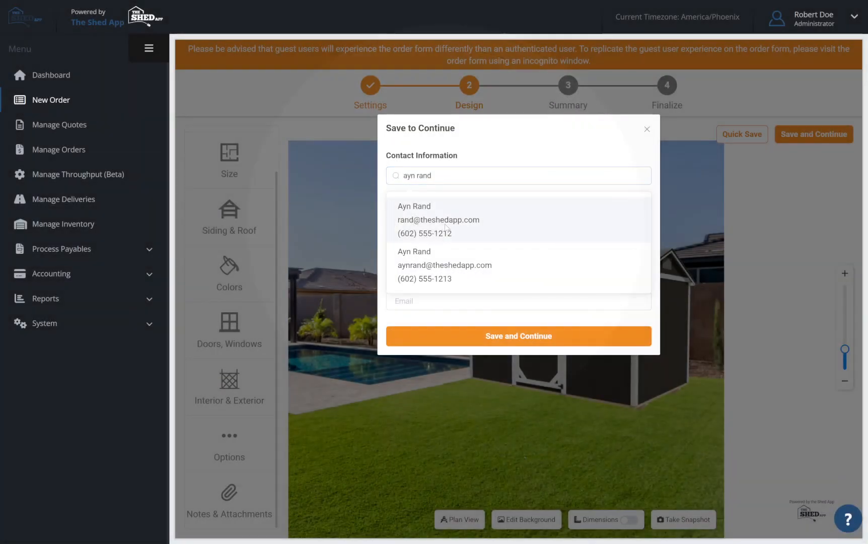
click(445, 227)
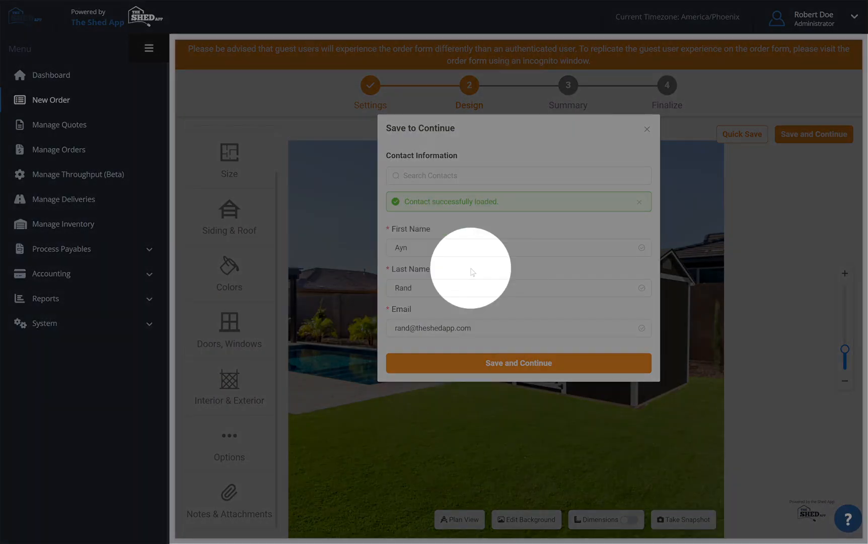
click(511, 373)
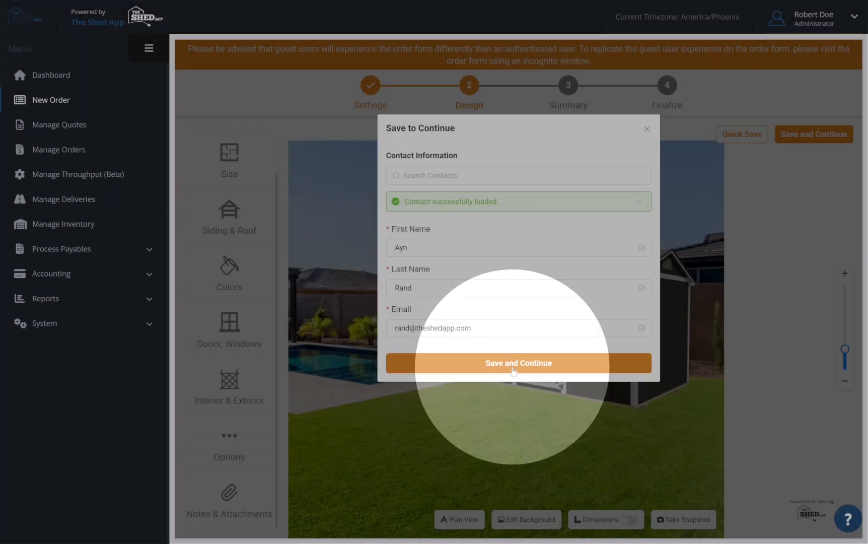